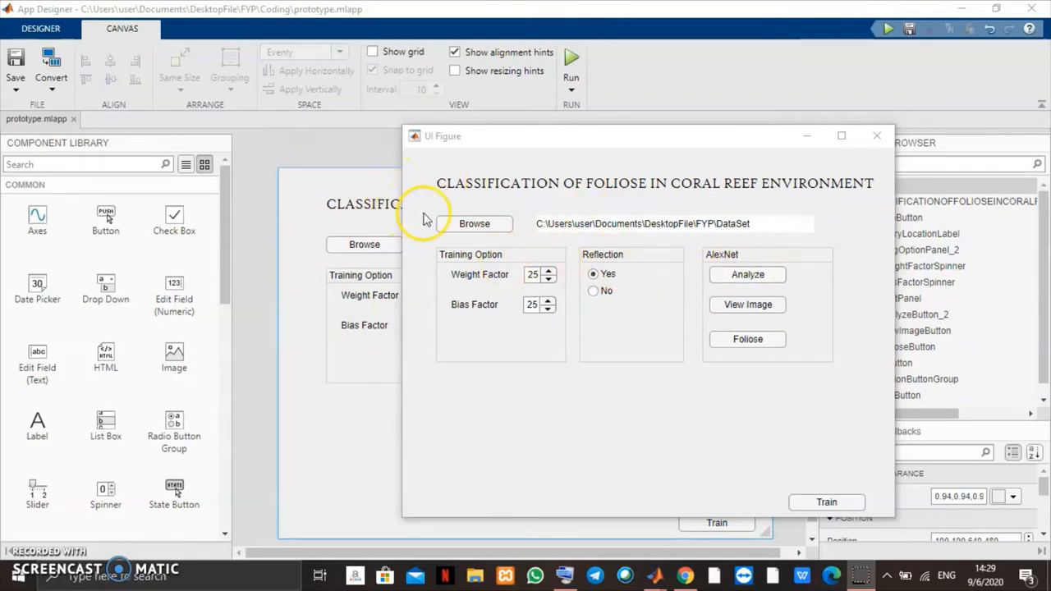
# Start browsing for the dataset source, choosing to pick a folder rather than a file.
pyautogui.click(493, 226)
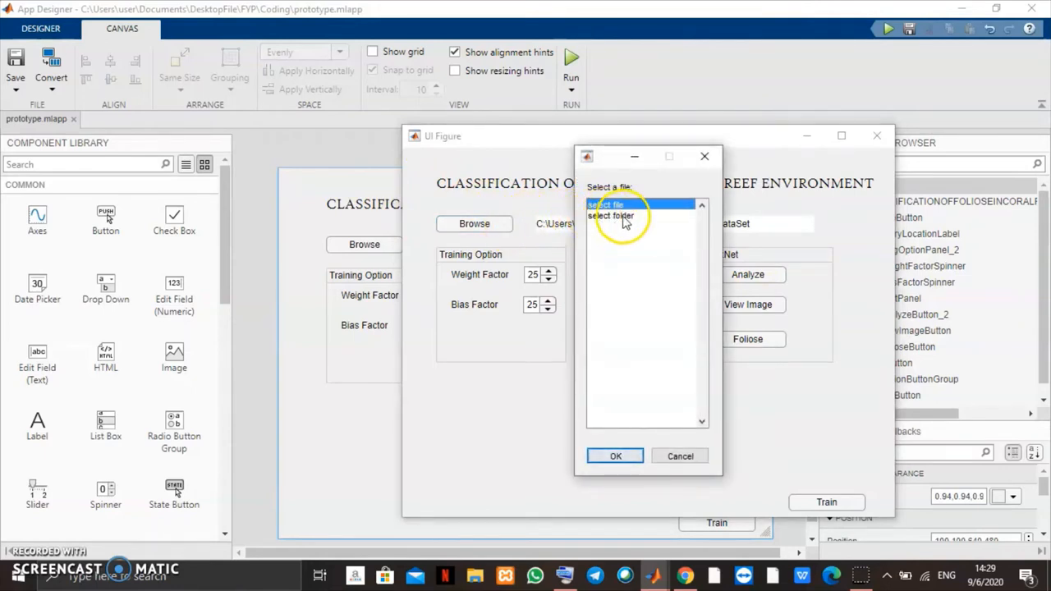
pyautogui.click(620, 216)
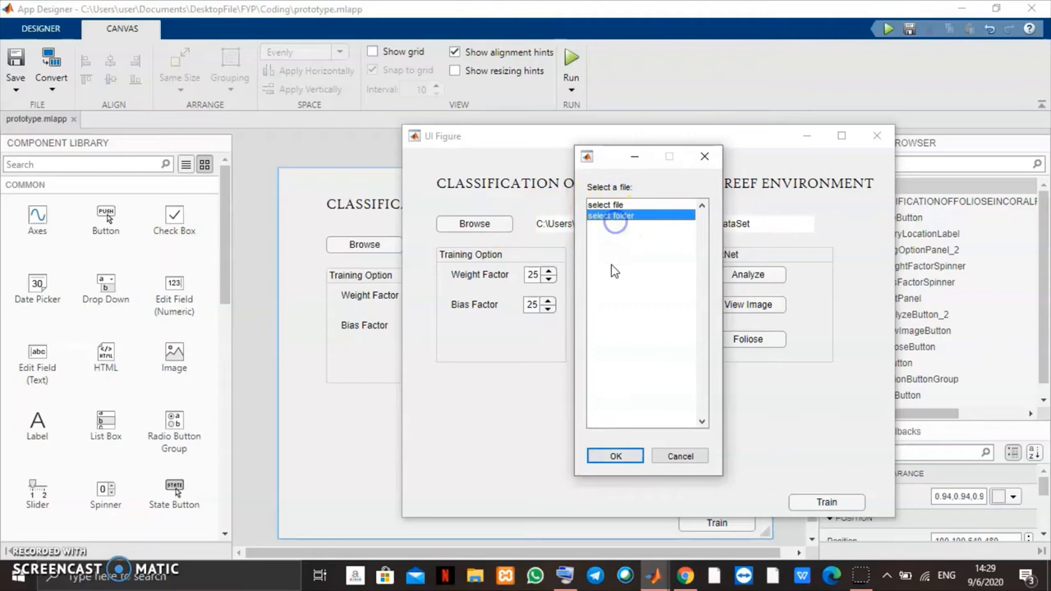
pyautogui.click(615, 456)
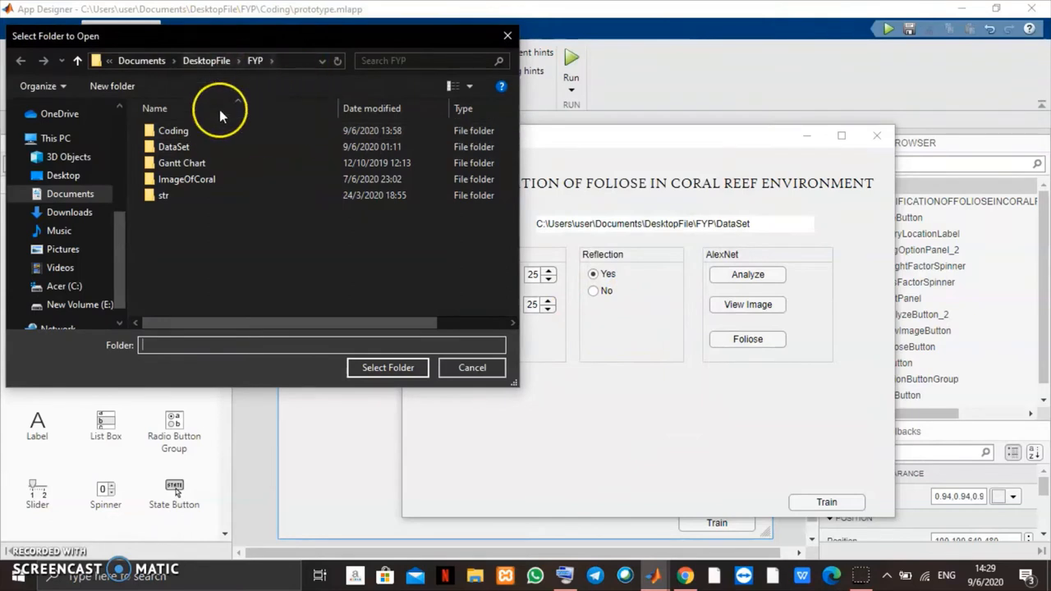
# Navigate to the DataSet folder and select it as the coral app's dataset folder.
pyautogui.click(188, 146)
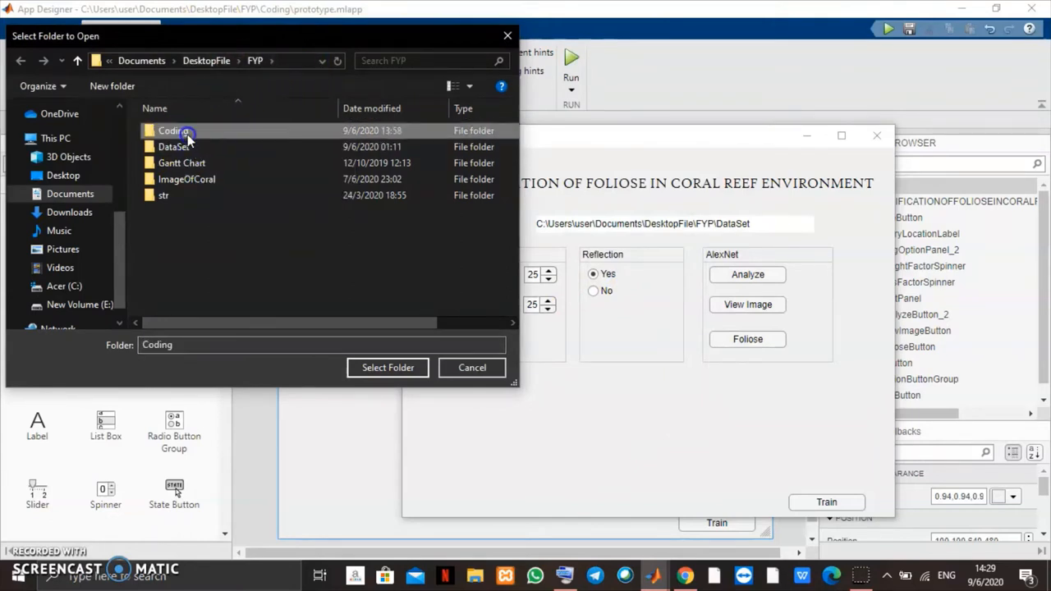
pyautogui.click(188, 146)
pyautogui.click(191, 179)
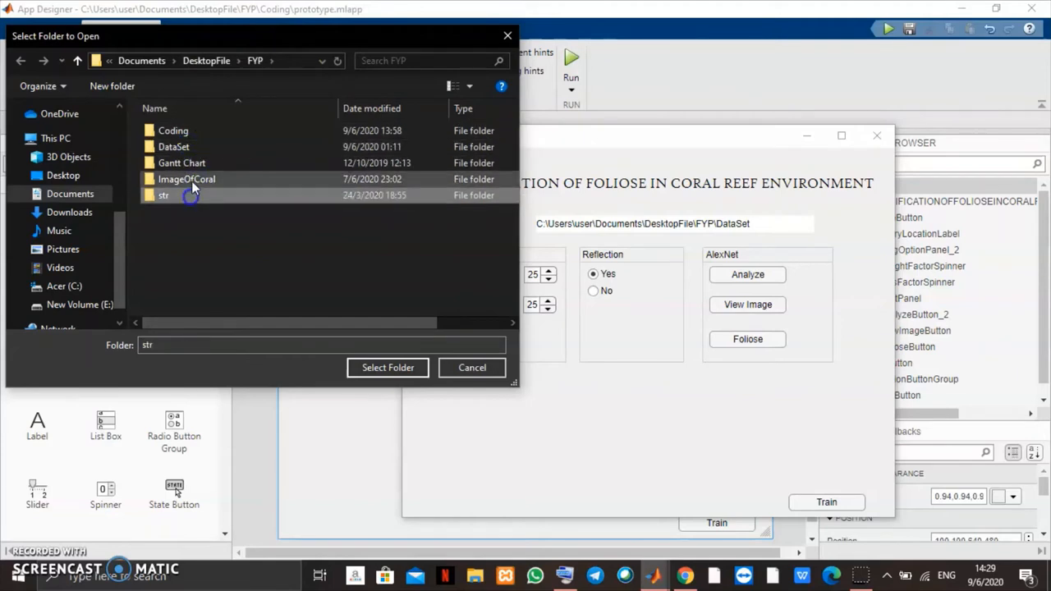
pyautogui.click(192, 179)
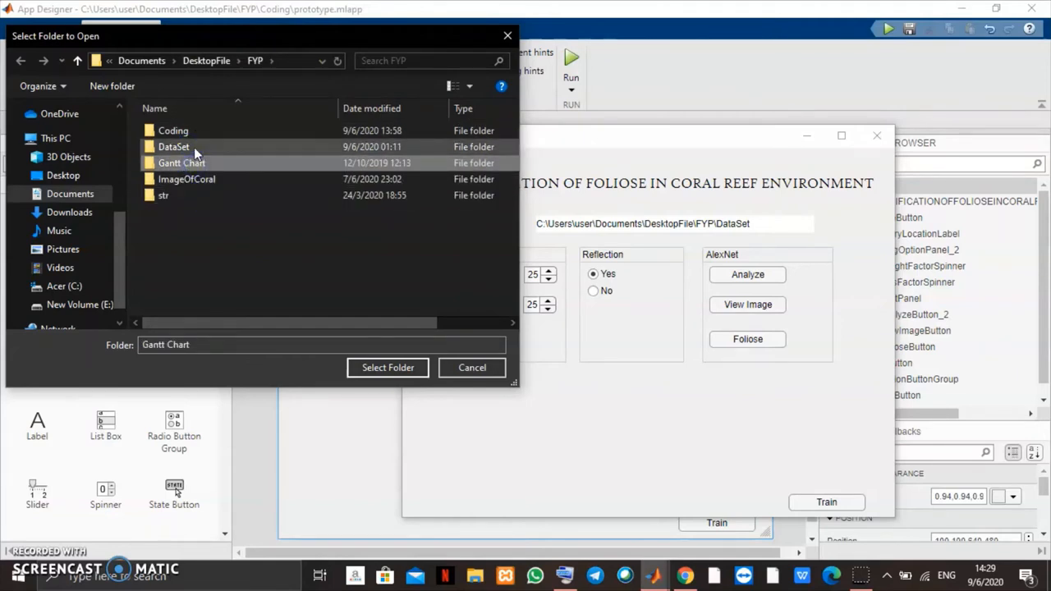
pyautogui.click(194, 147)
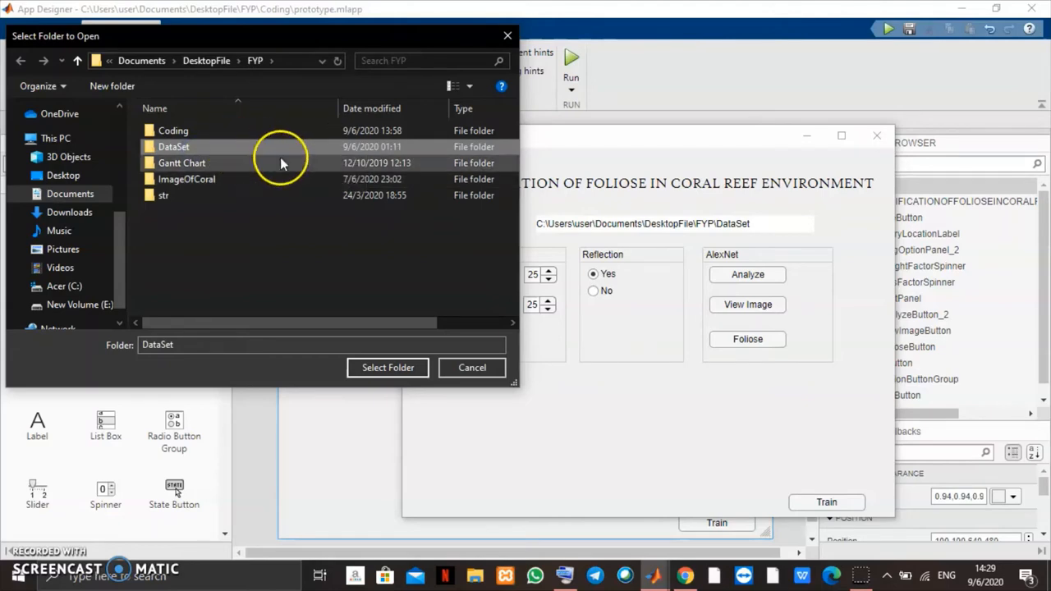
pyautogui.click(388, 367)
pyautogui.click(754, 343)
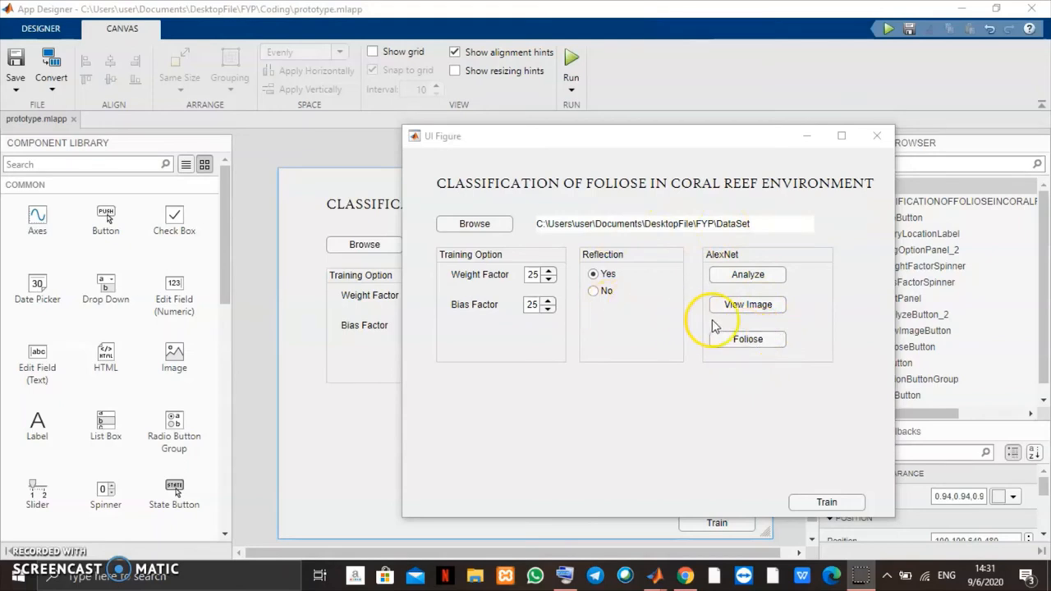
# Display the grid of sixteen sample coral images from the dataset and bring it forward.
pyautogui.click(761, 345)
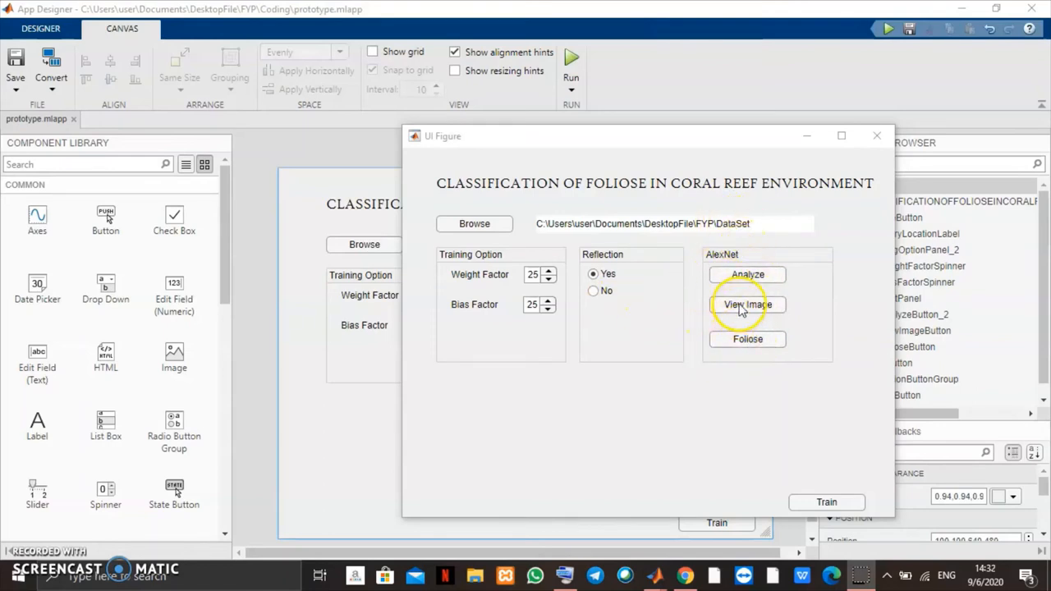
pyautogui.click(743, 305)
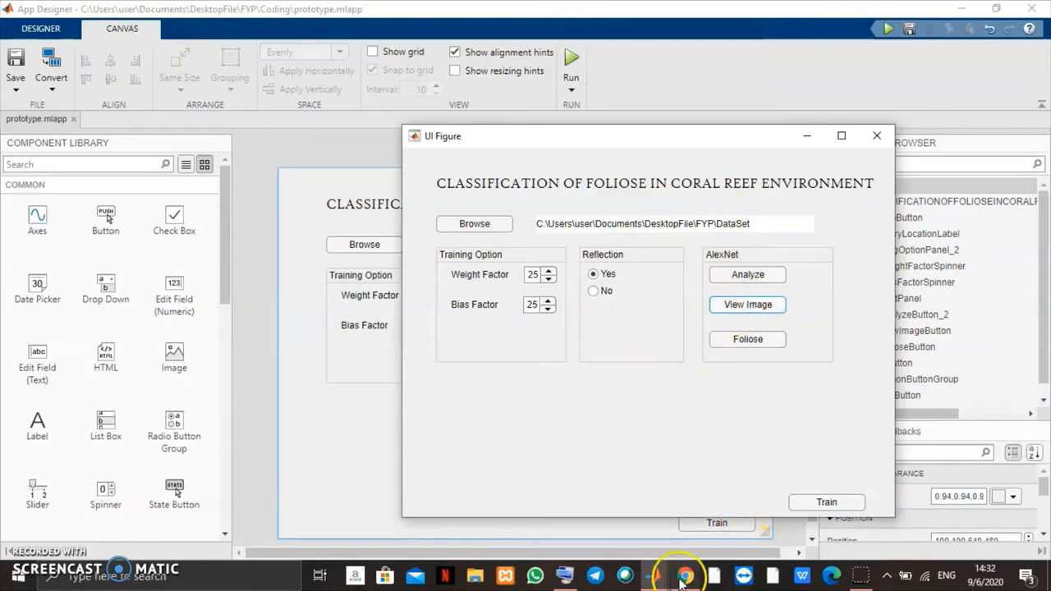
pyautogui.moveTo(654, 576)
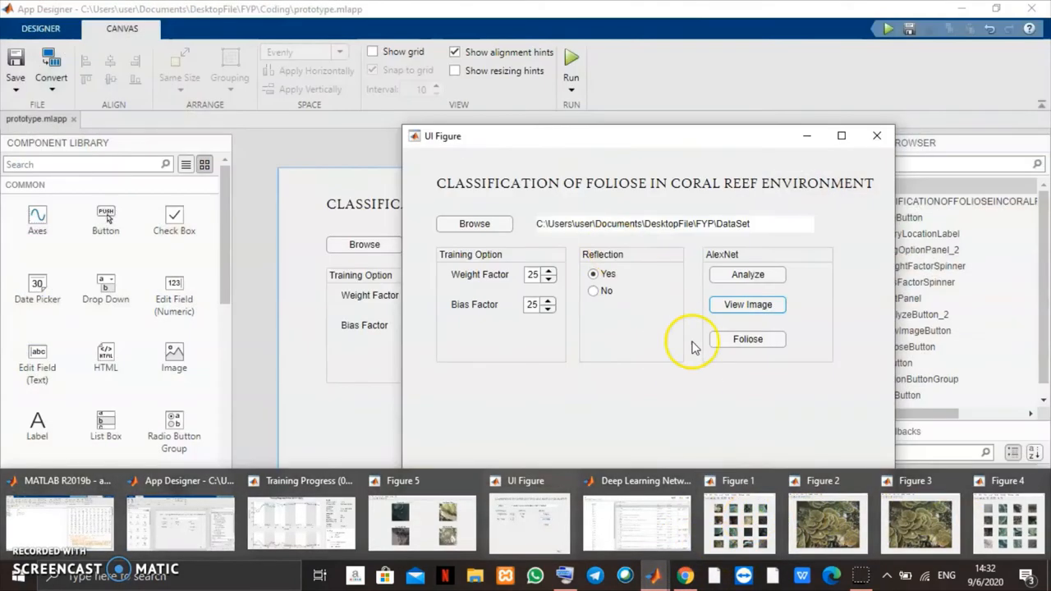
pyautogui.click(1007, 517)
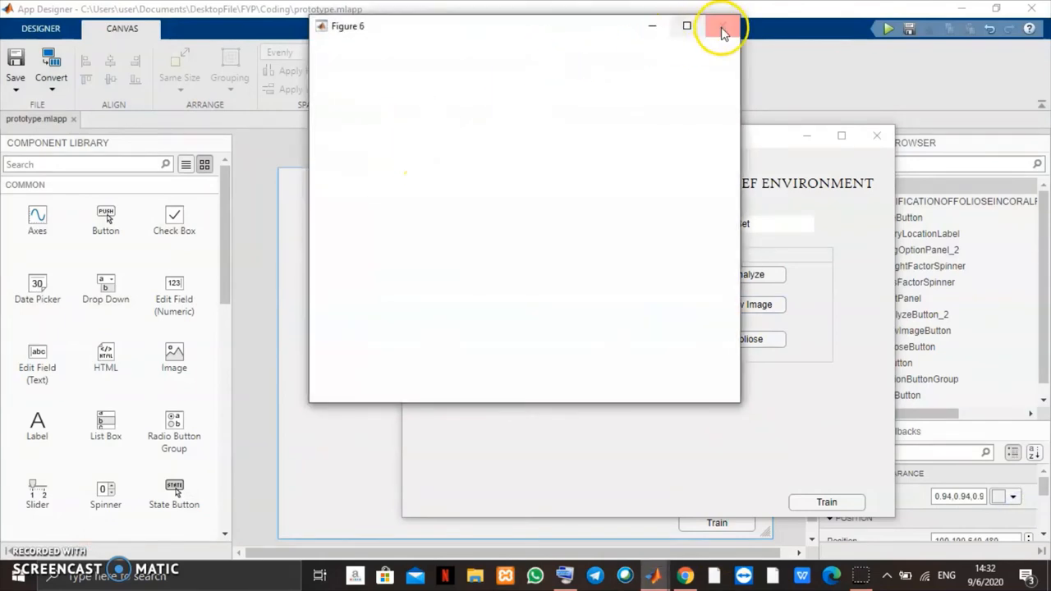
# Close the empty figure and the sample image grid figure.
pyautogui.click(721, 30)
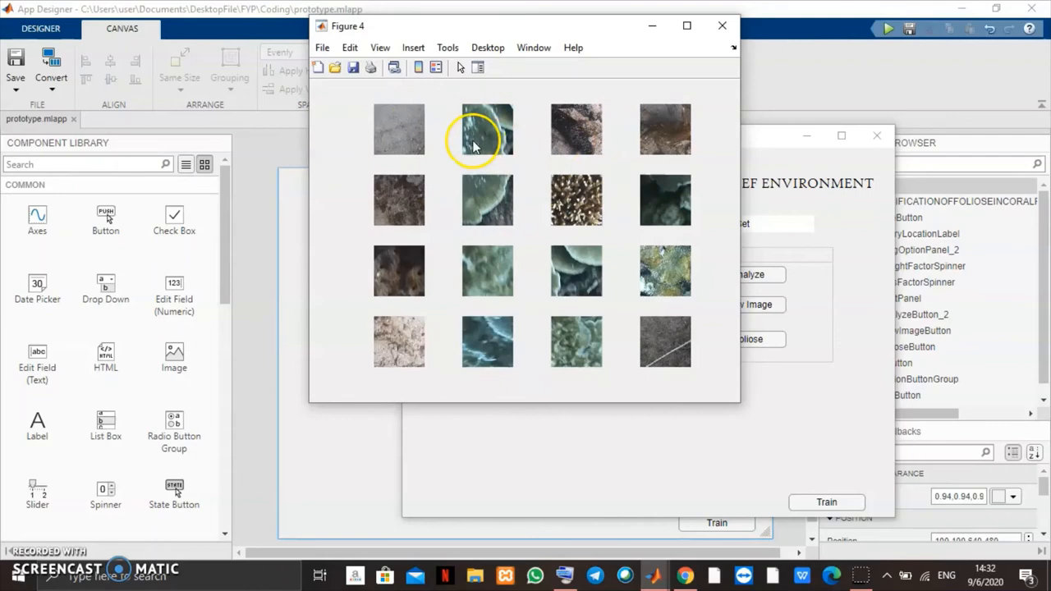
pyautogui.moveTo(575, 128)
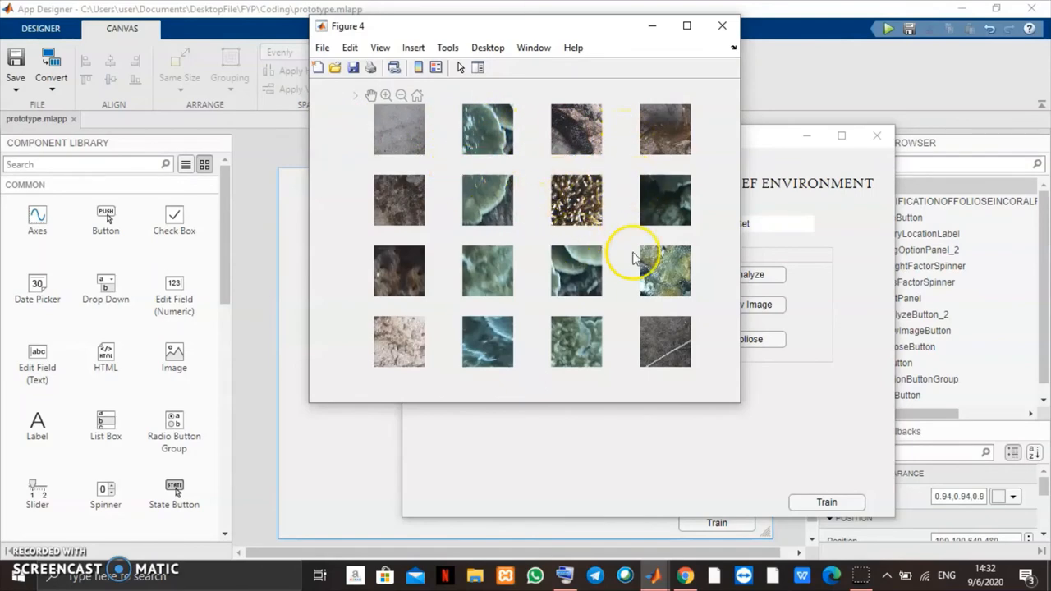
pyautogui.moveTo(575, 200)
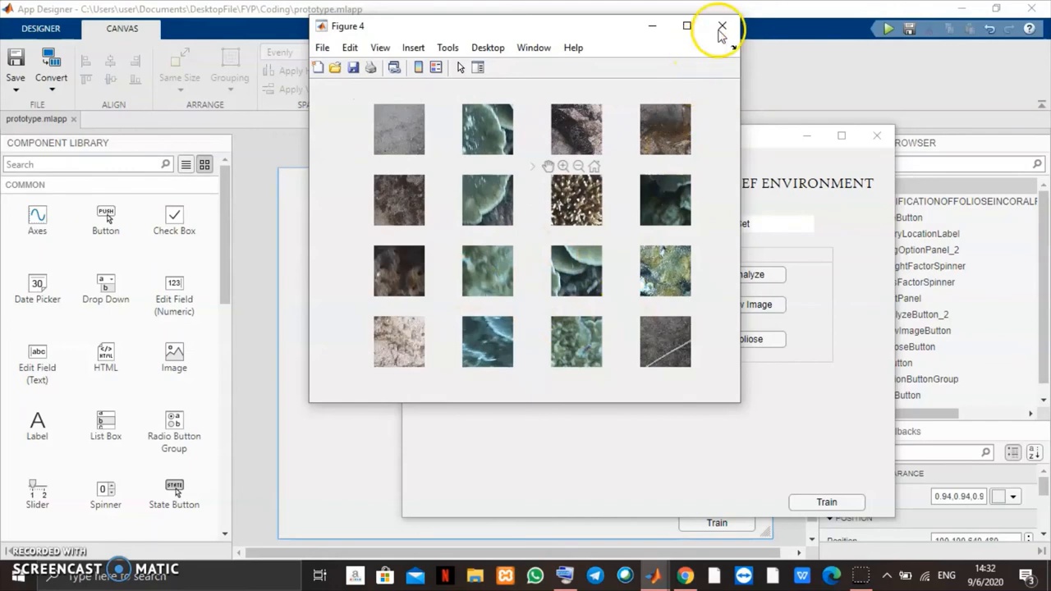
pyautogui.click(722, 25)
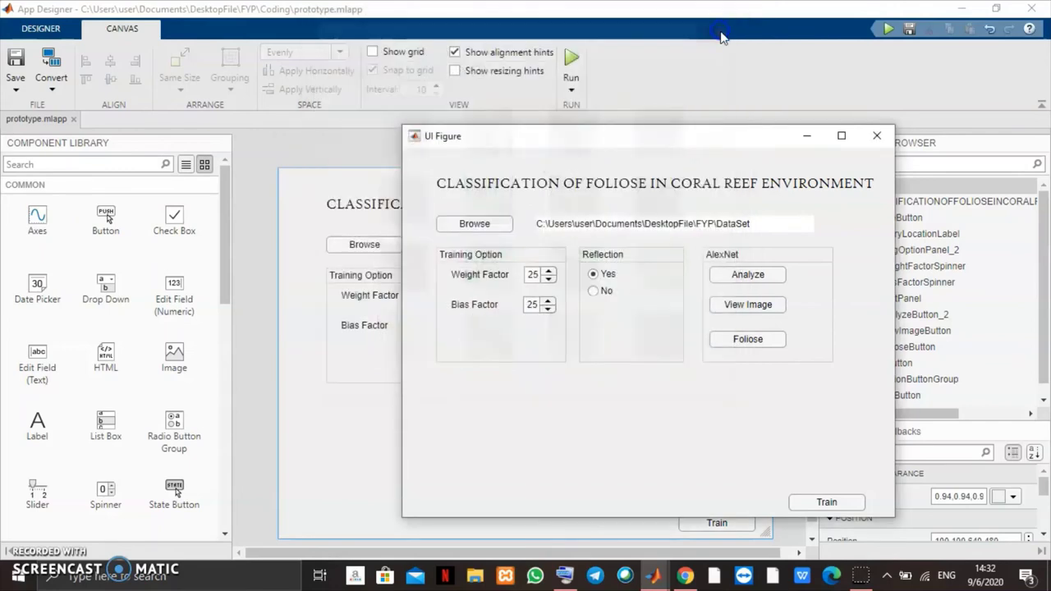
# Run the Foliose example, view the foliose coral photograph figure, then close it.
pyautogui.click(747, 339)
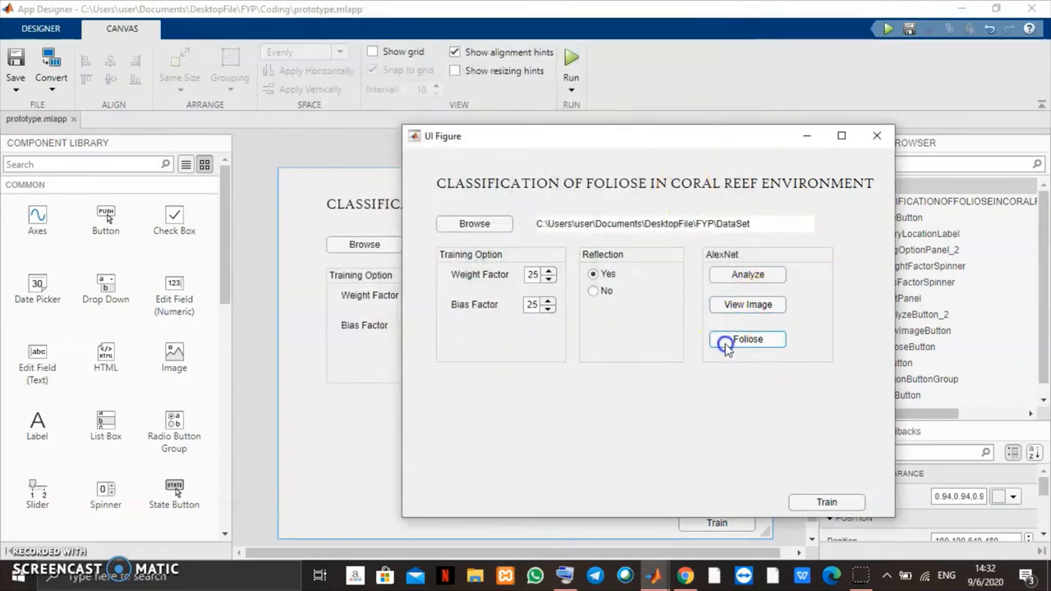
pyautogui.click(660, 575)
pyautogui.click(997, 521)
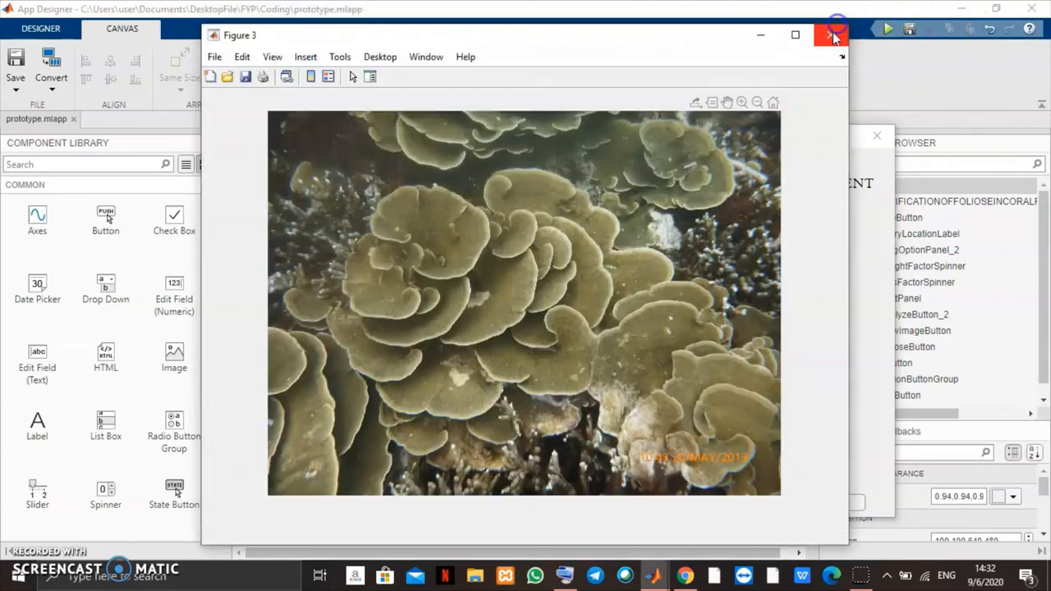
pyautogui.click(831, 17)
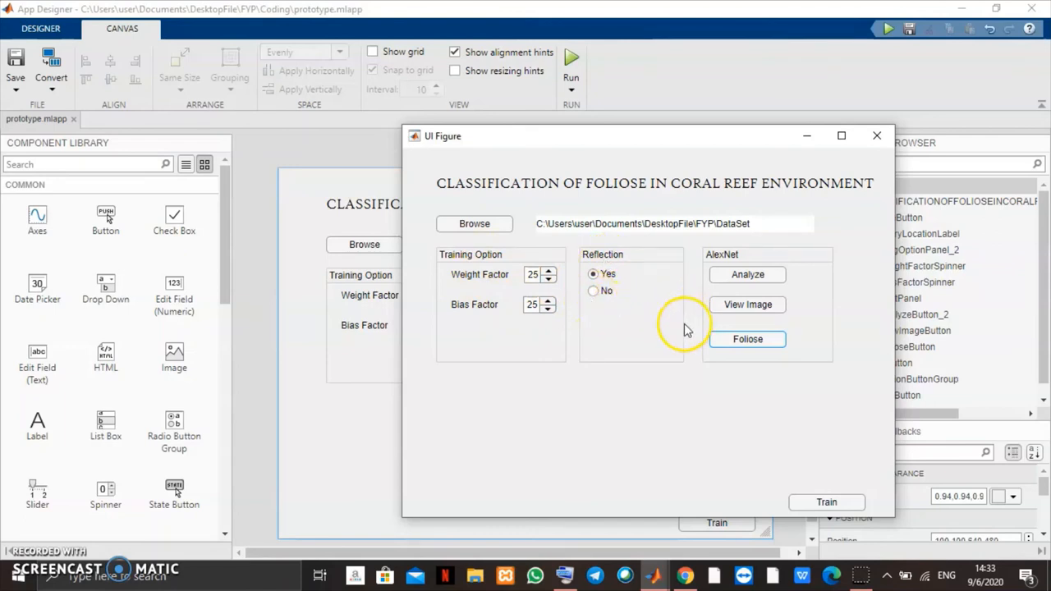
# Bring up the Training Progress window showing 93.33% validation accuracy.
pyautogui.click(661, 575)
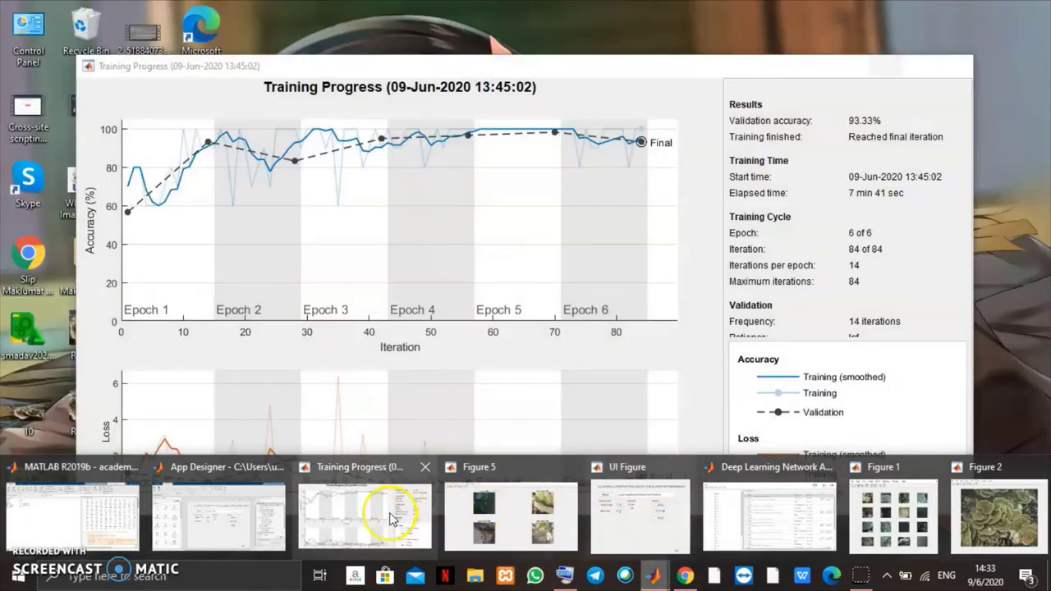
pyautogui.click(392, 517)
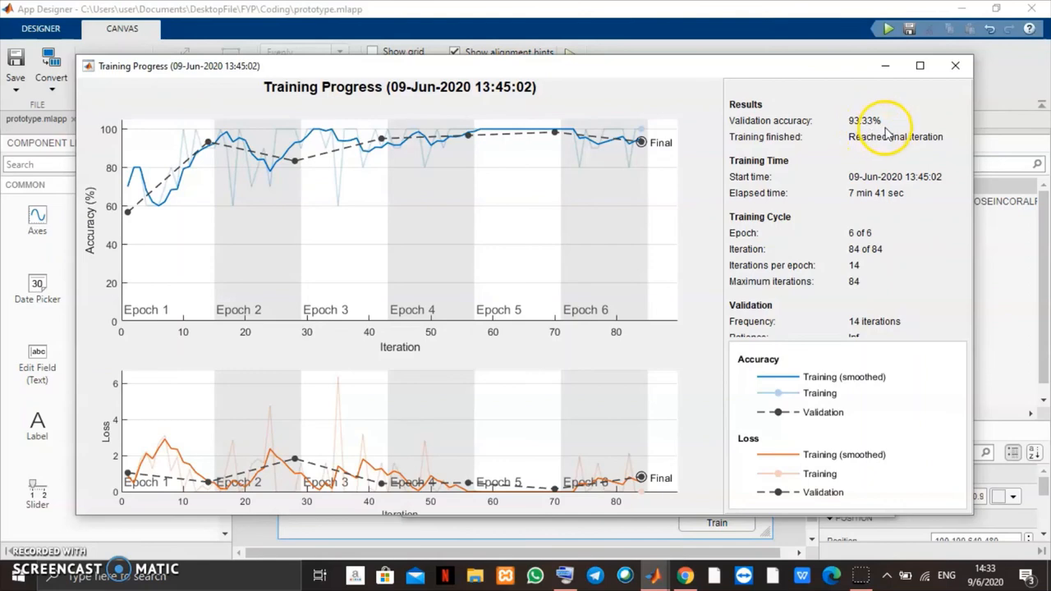
# Minimize Training Progress and show the Figure 5 results labelling corals Foliose / Non Foliose at 100%.
pyautogui.click(885, 66)
pyautogui.click(653, 575)
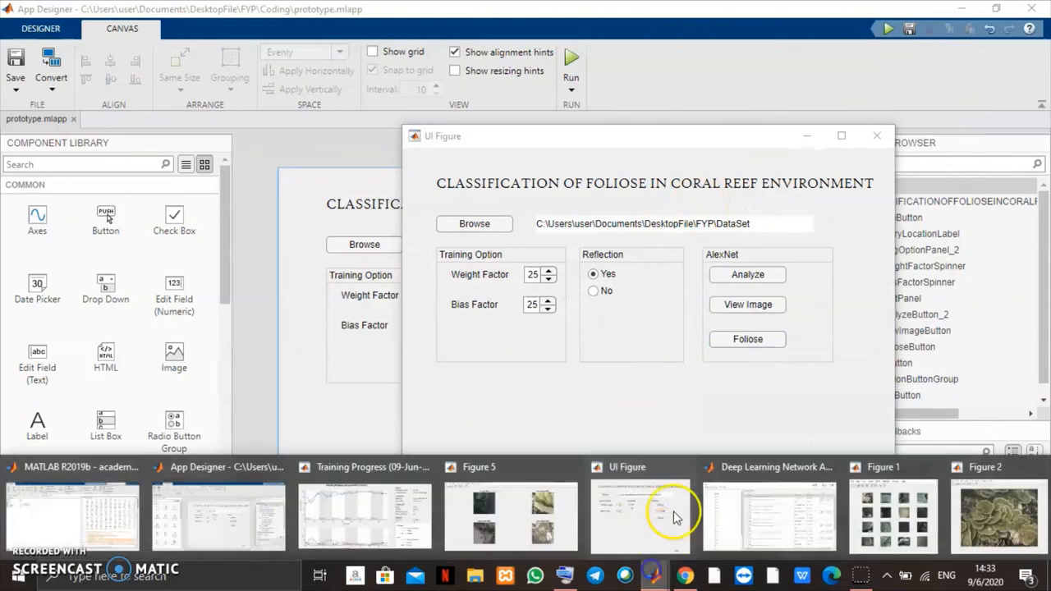
pyautogui.click(511, 516)
pyautogui.click(565, 507)
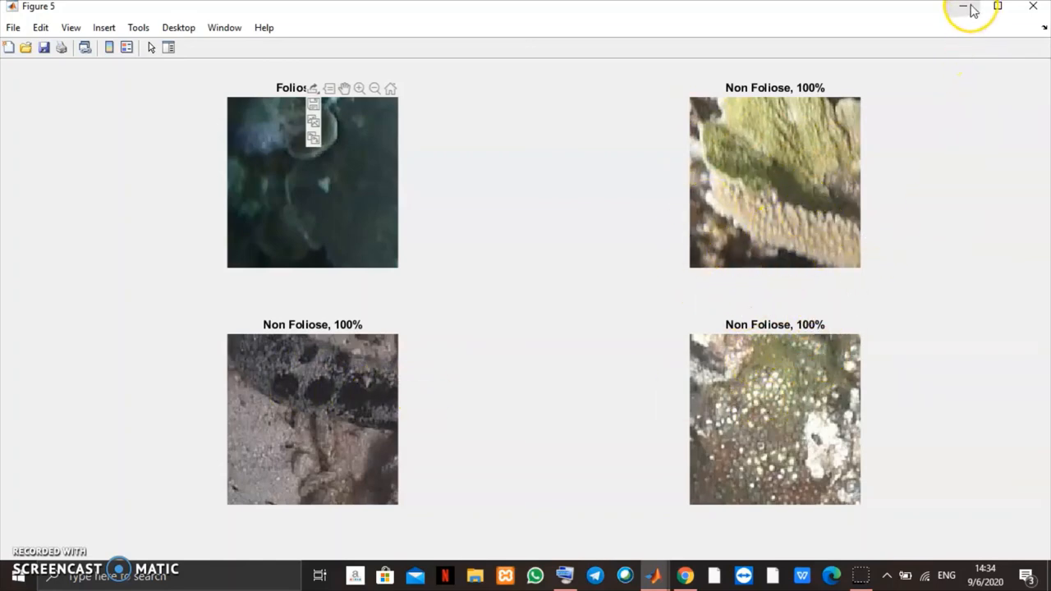
# Close the classification results figure and bring the UI Figure app back to front.
pyautogui.click(1033, 6)
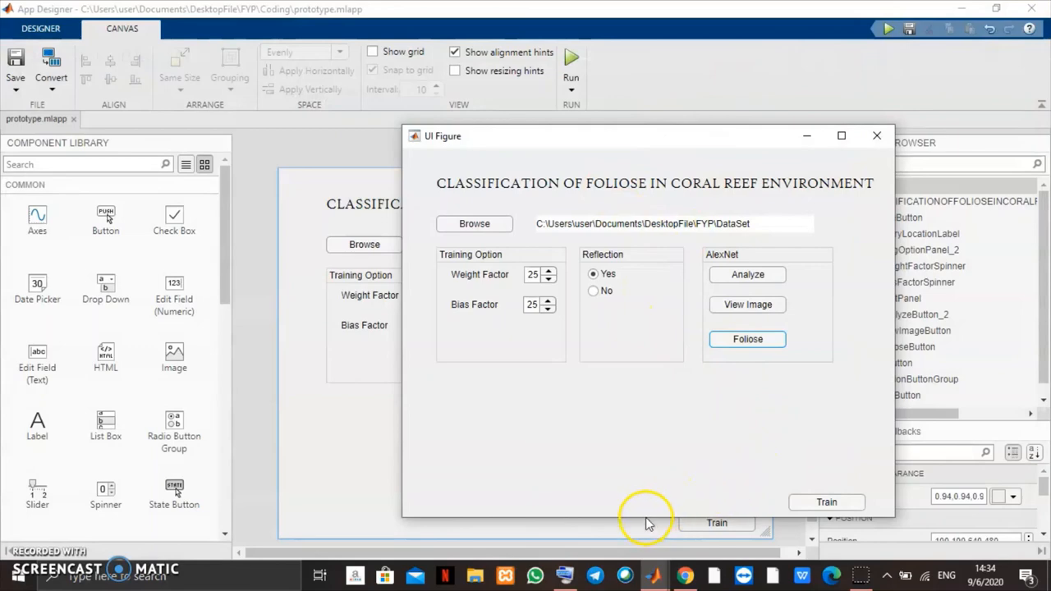
pyautogui.click(654, 575)
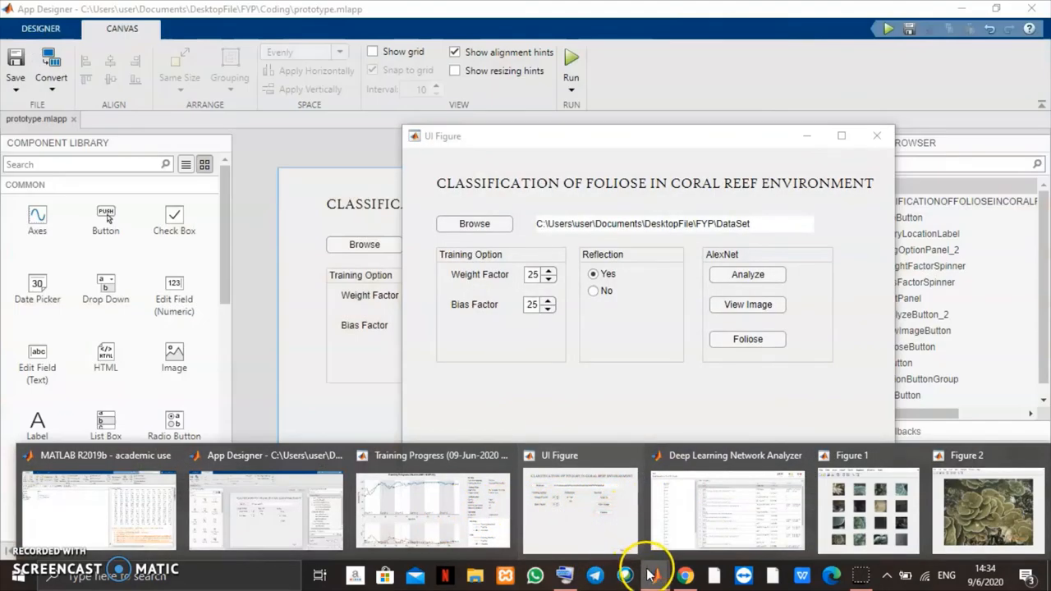
pyautogui.click(653, 571)
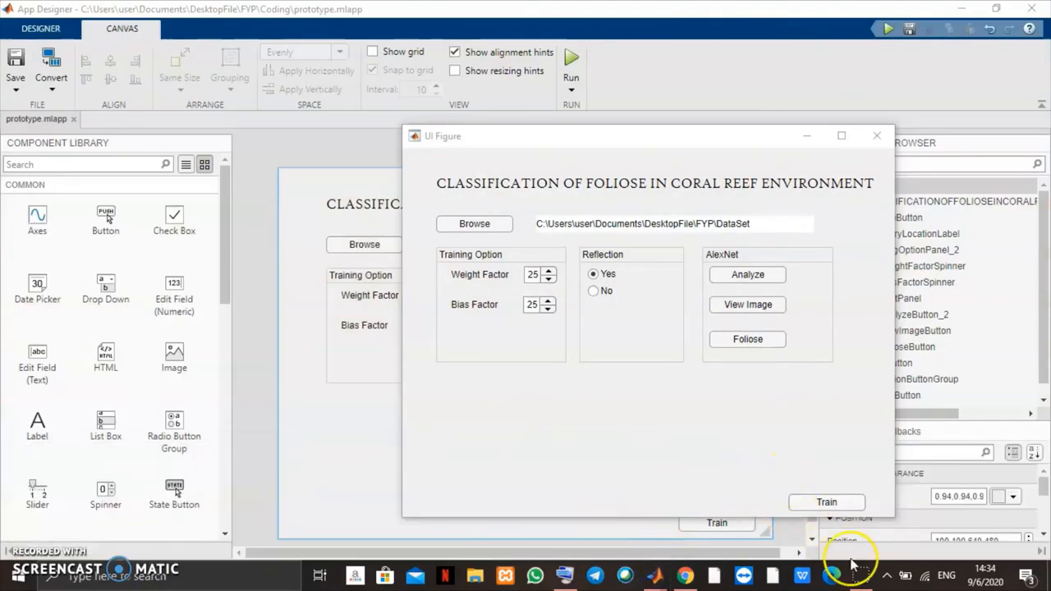